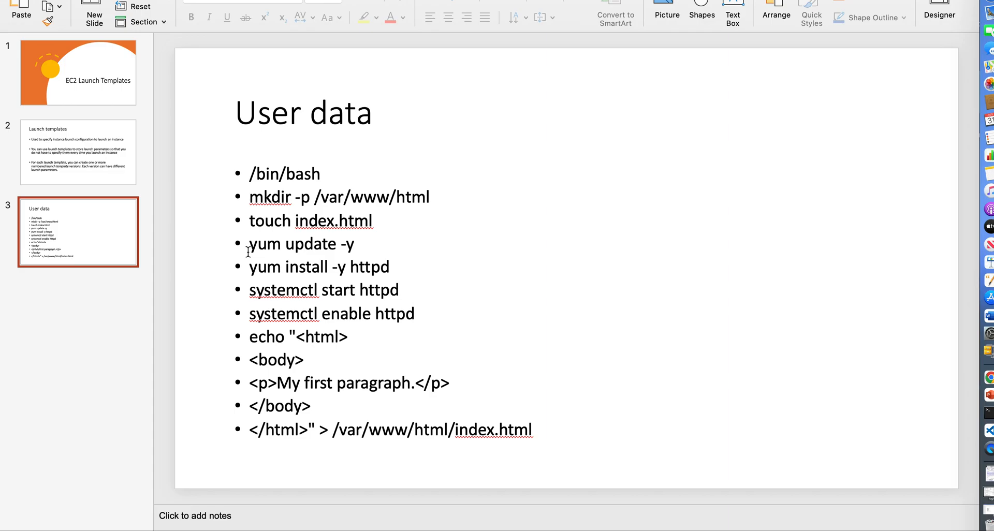
Switch from the slides to the EC2 console in the browser and start creating a new launch template.
click(99, 156)
key(Up)
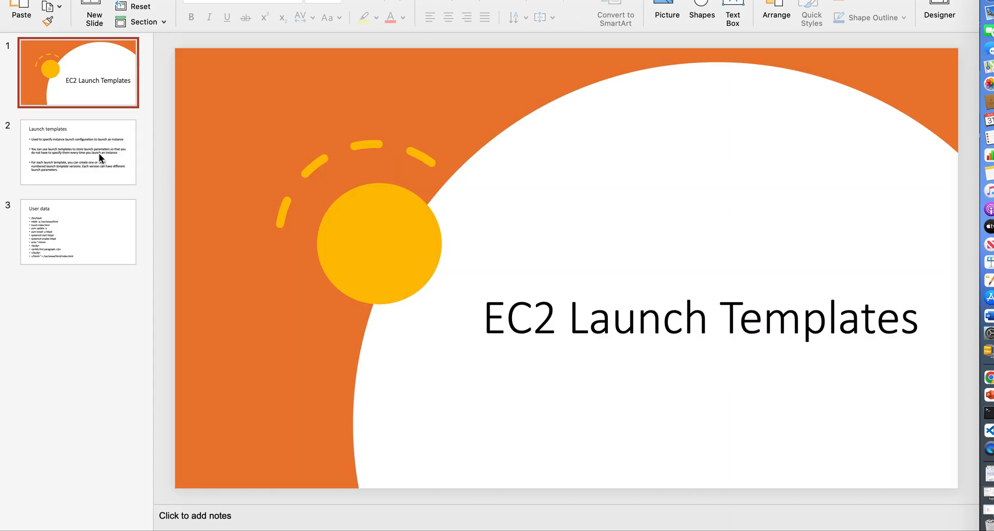
key(super+Tab)
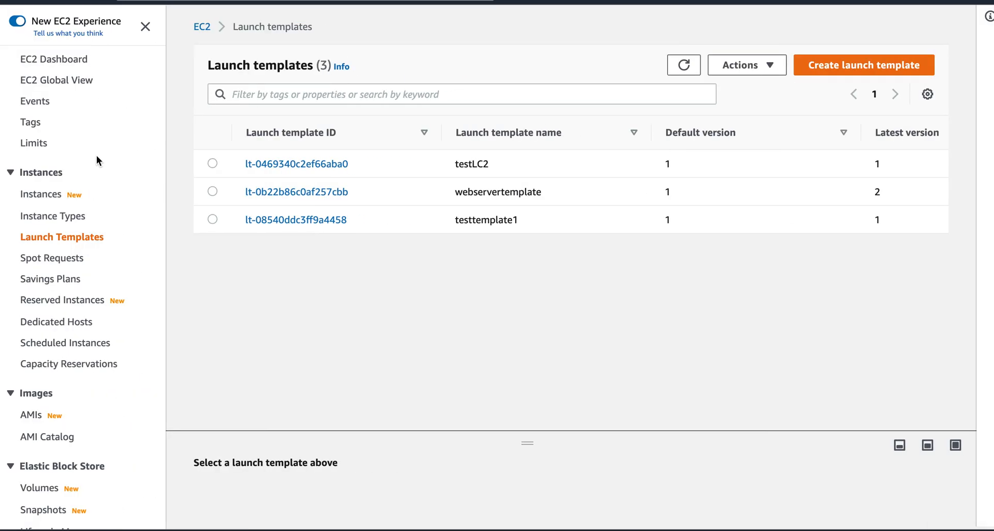
click(43, 198)
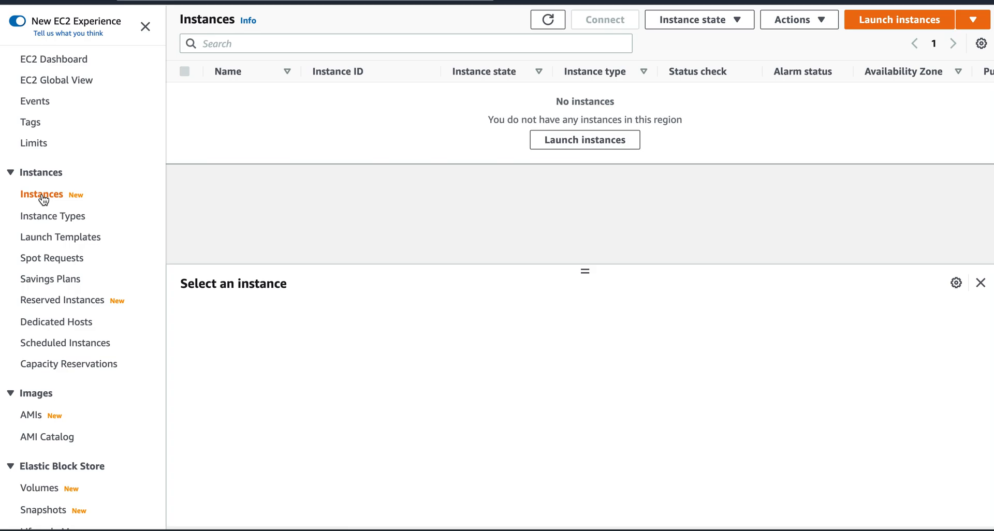
click(61, 239)
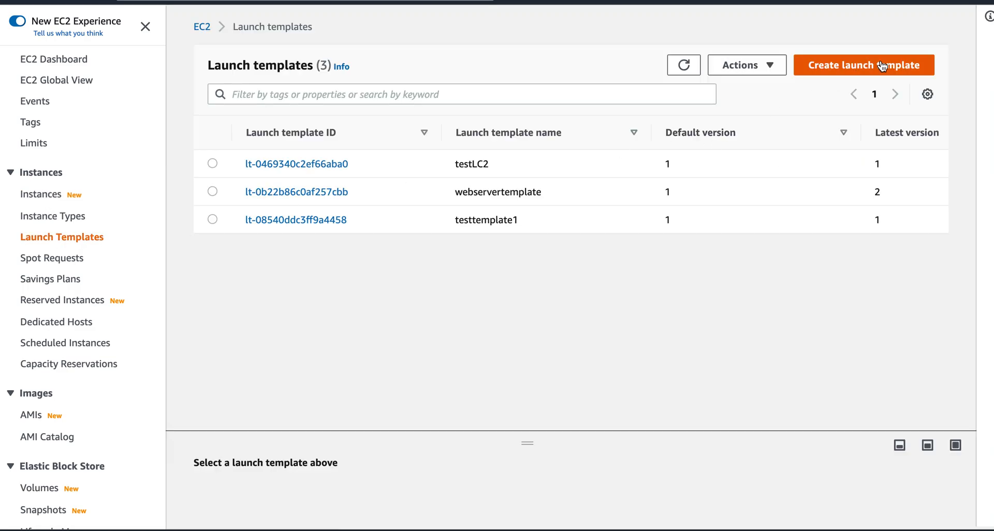
click(864, 68)
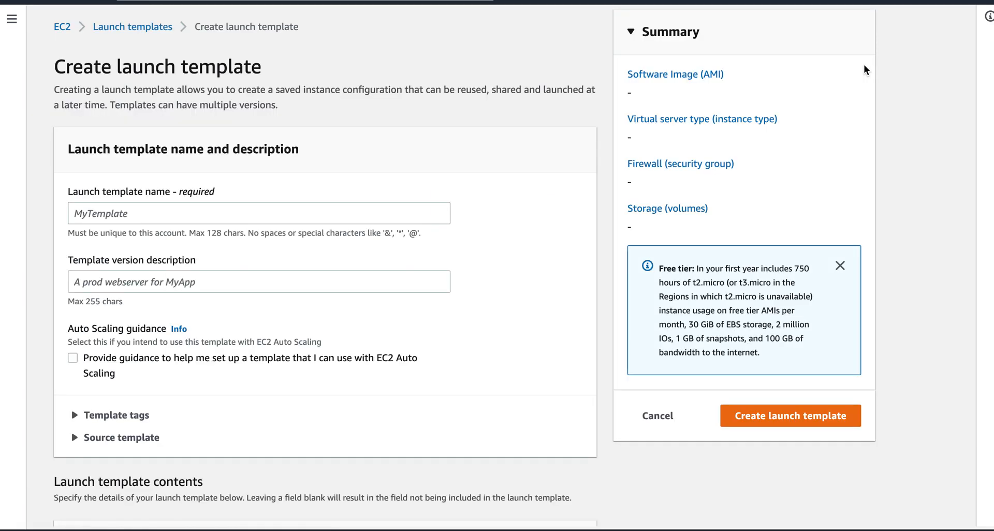
Name the launch template WebserverLC.
click(220, 219)
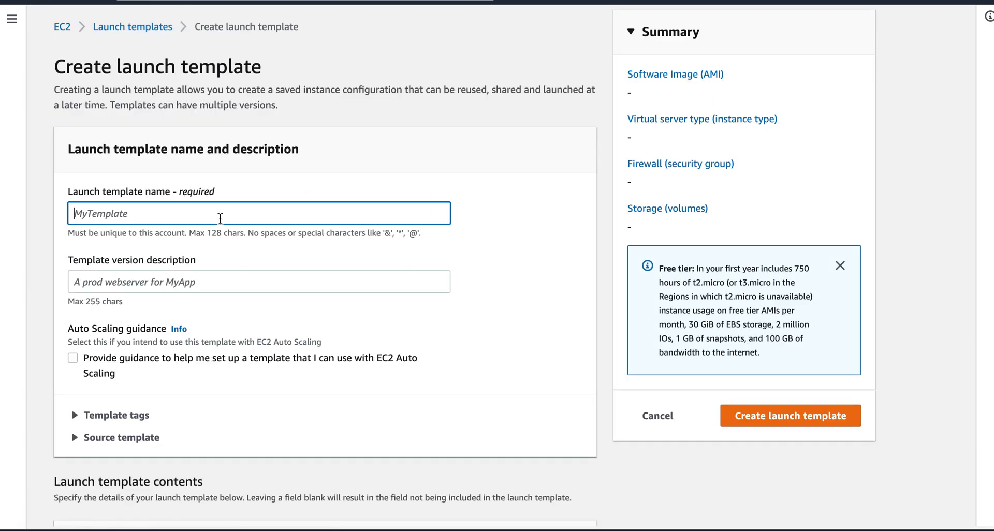
text(Webser)
text(verlau)
key(BackSpace)
key(BackSpace)
key(BackSpace)
text(LC)
click(503, 258)
Set the template version description to "Template for test purposes".
scroll(503, 257, down, 1)
click(373, 230)
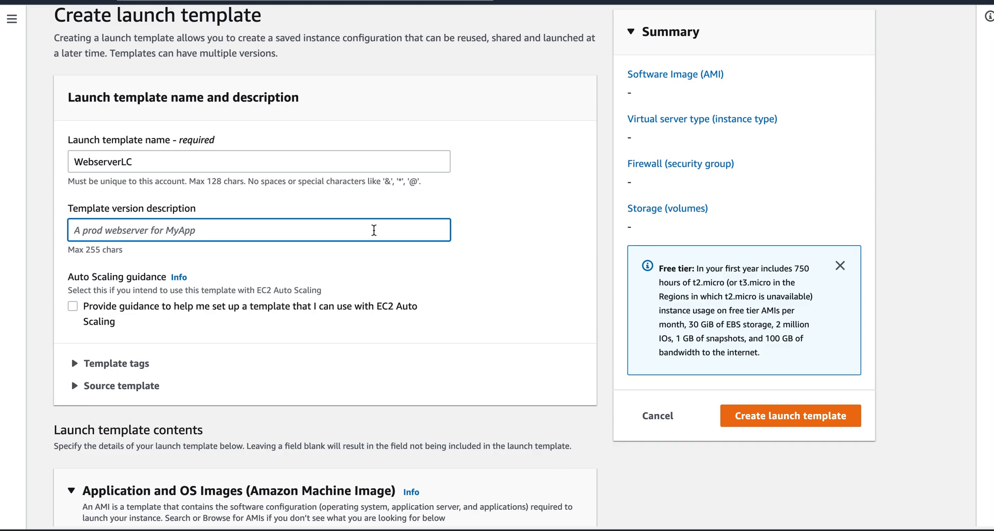
text(Template )
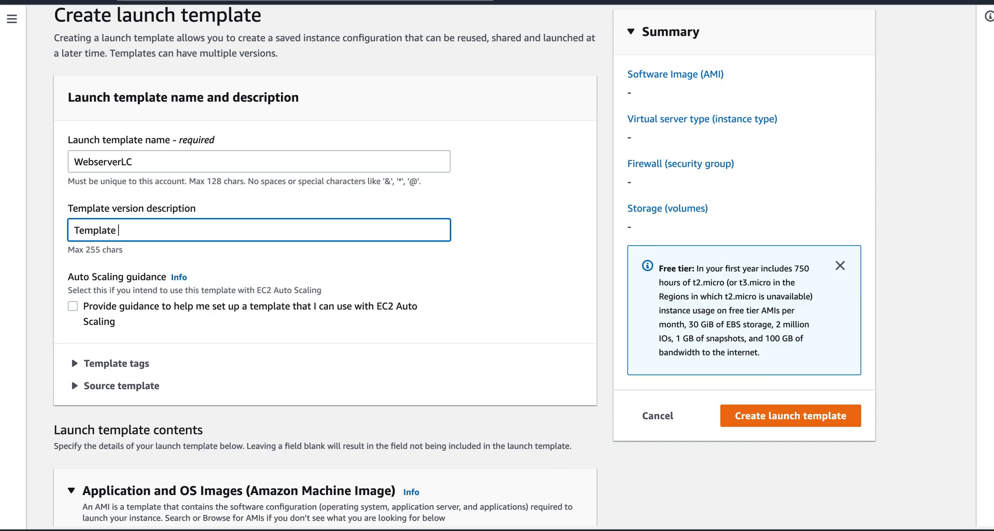
text(for test purposes)
click(610, 309)
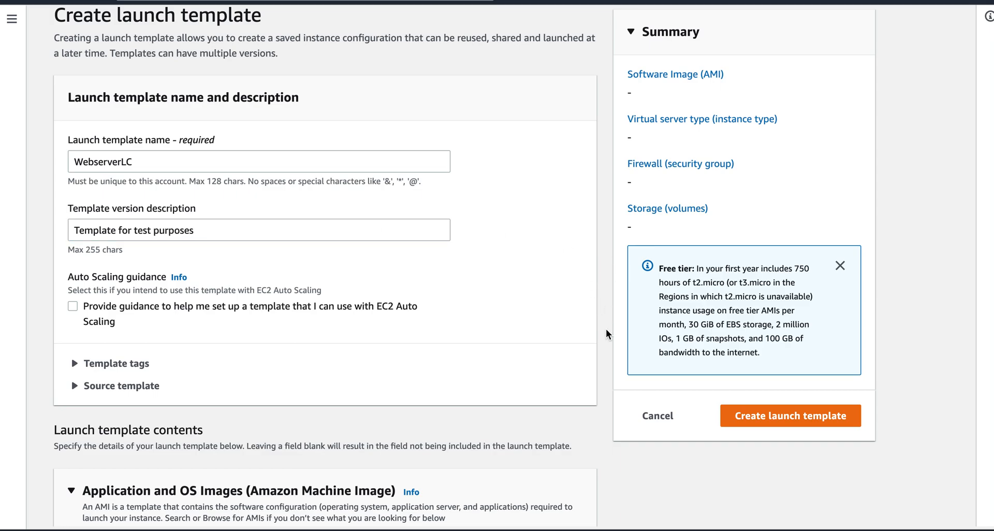
Expand the Template tags and Source template sections to review their optional settings.
scroll(607, 329, down, 1)
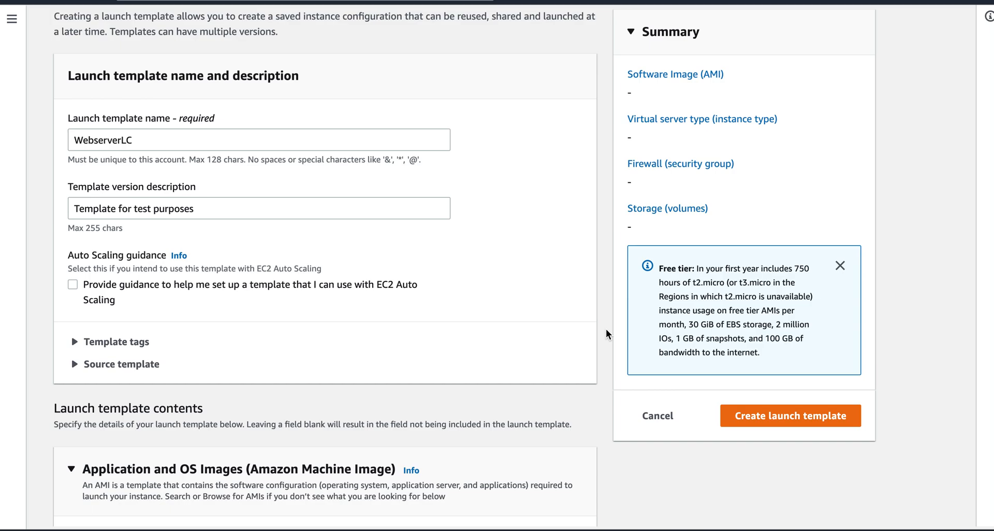
scroll(606, 329, down, 2)
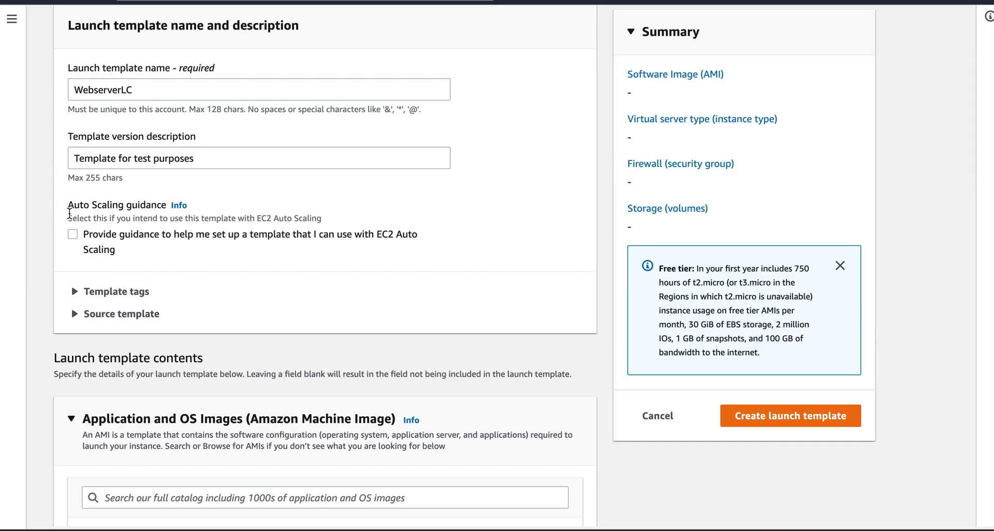
click(76, 292)
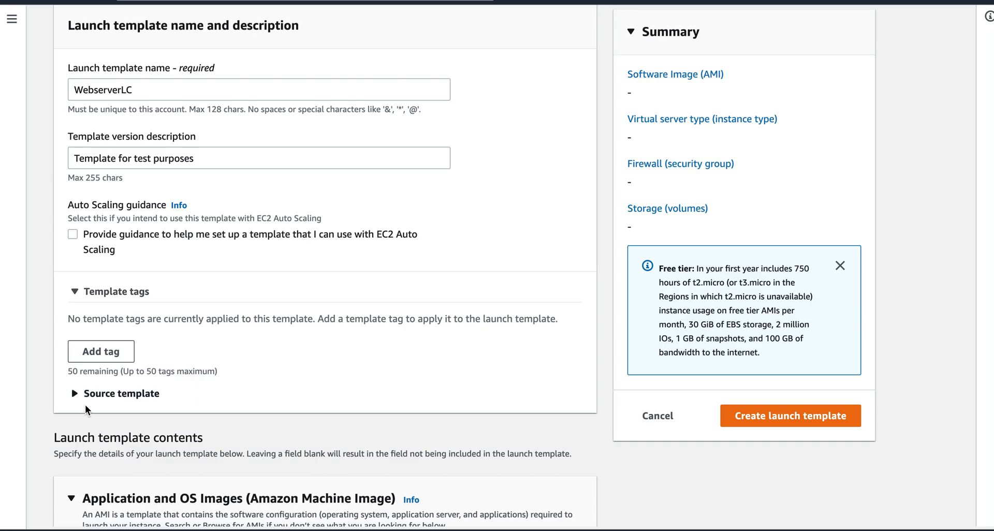
click(78, 395)
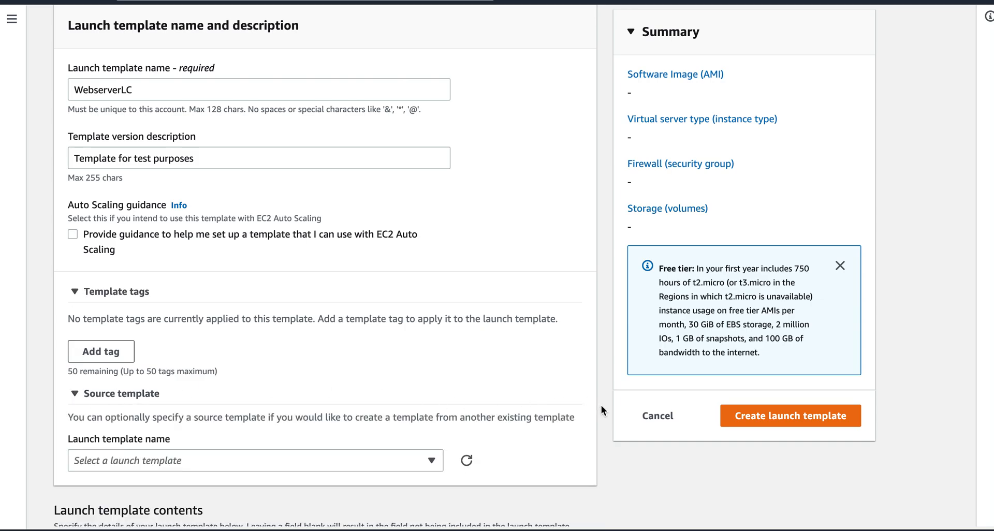
Choose Amazon Linux from the Quick Start images for the template's machine image.
scroll(606, 405, down, 3)
scroll(606, 405, down, 2)
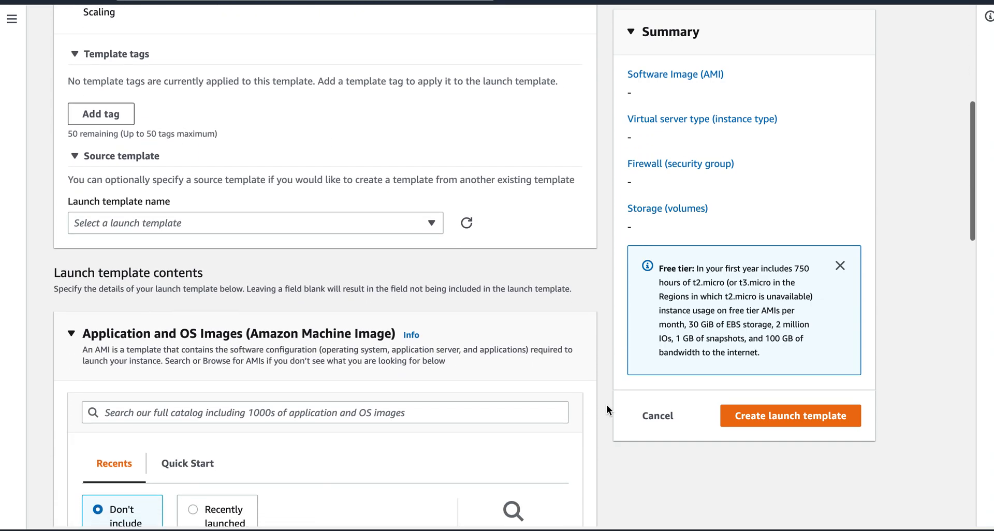
scroll(607, 405, down, 2)
scroll(607, 405, down, 1)
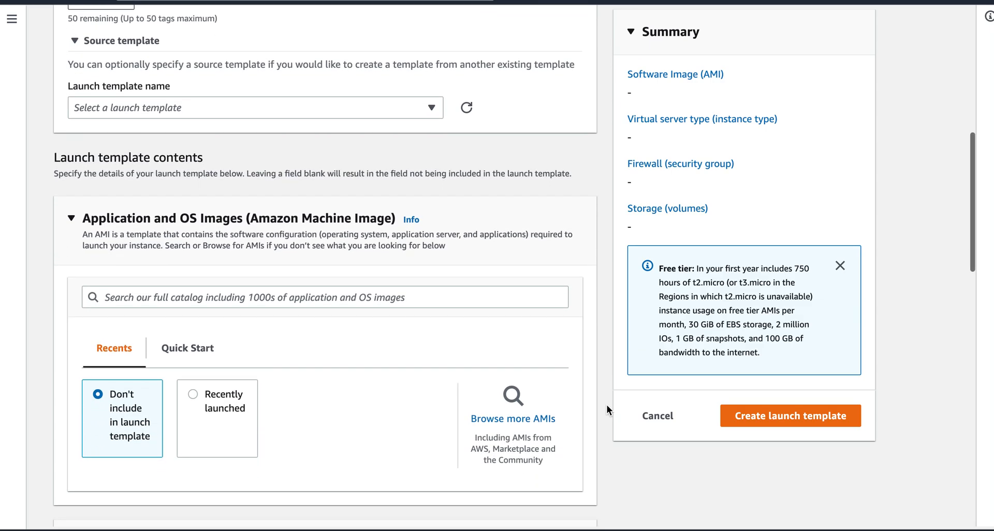
scroll(607, 405, down, 1)
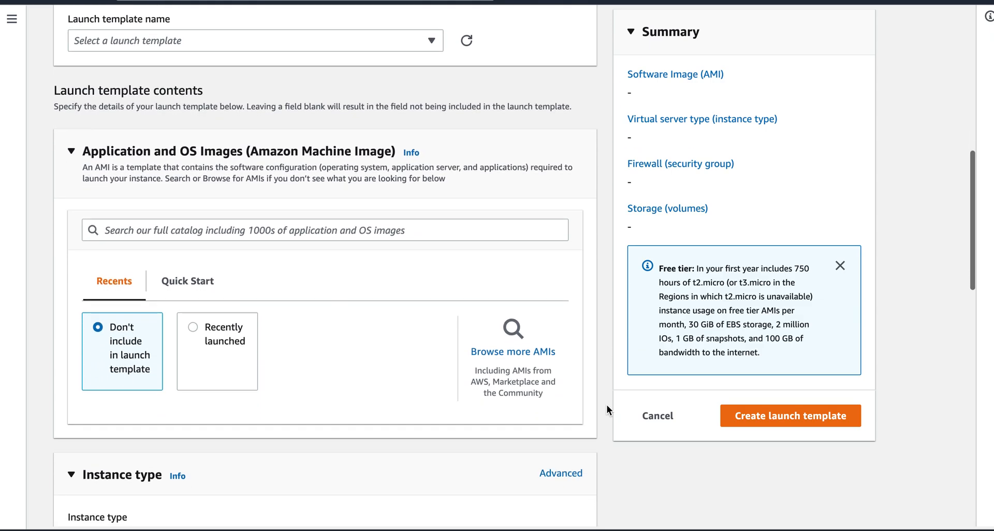
click(188, 290)
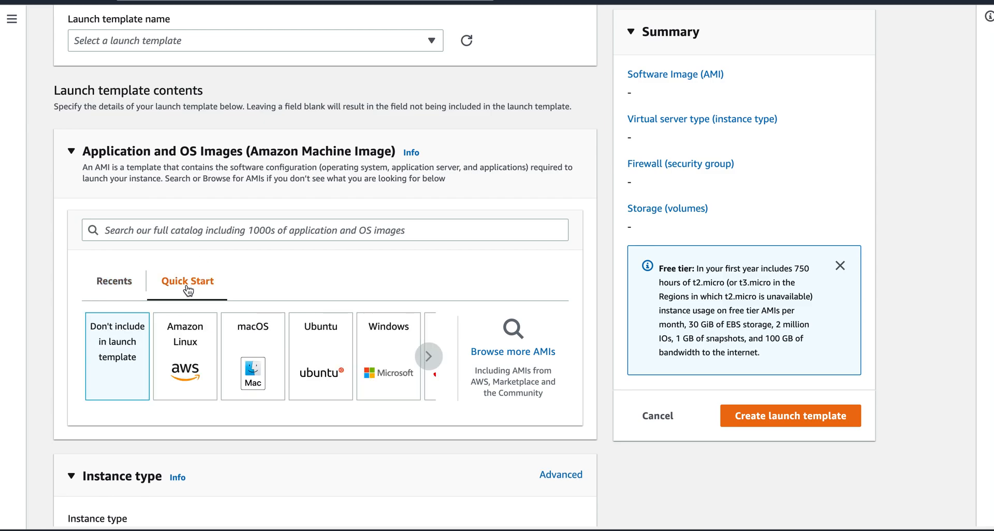
click(193, 352)
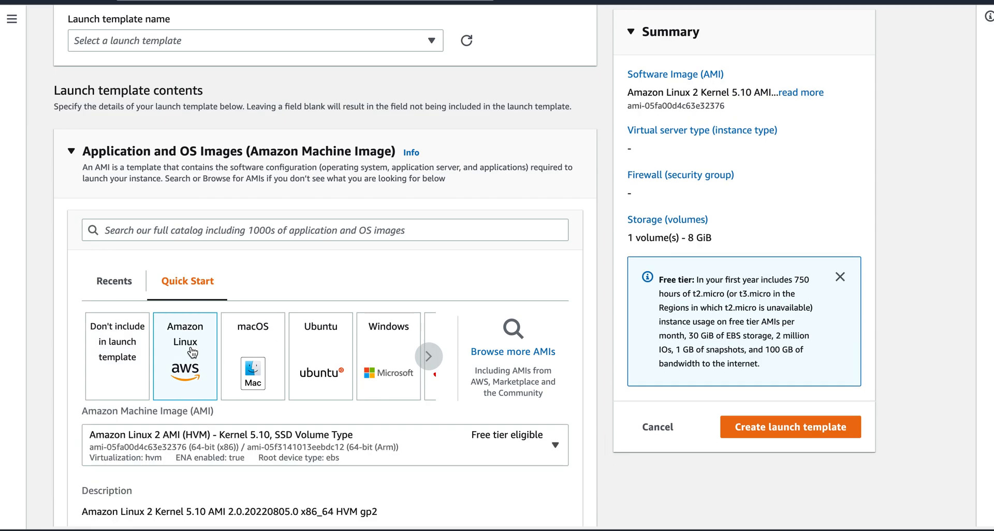
Select the Amazon Linux 2 AMI (HVM) - Kernel 5.10, SSD Volume Type image and check the architecture options, keeping 64-bit (x86).
scroll(601, 426, down, 4)
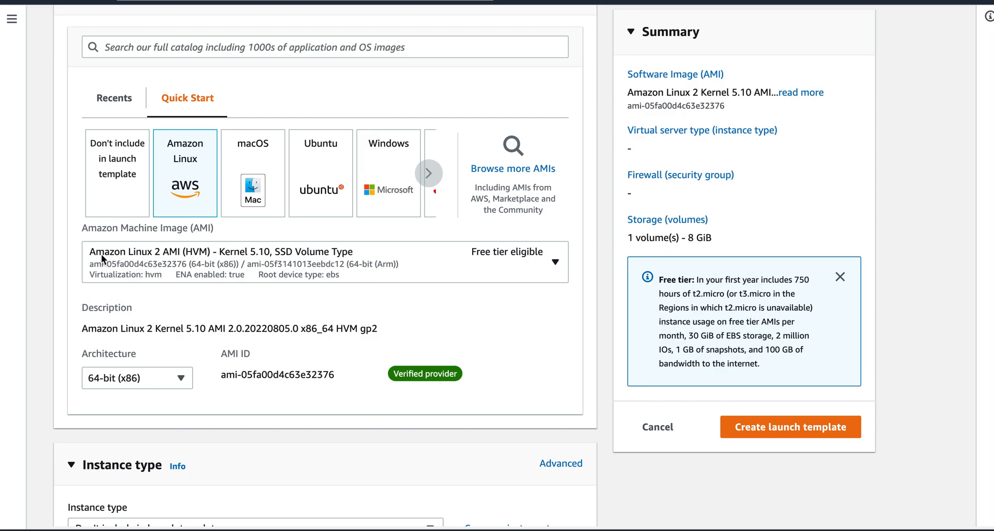
click(244, 271)
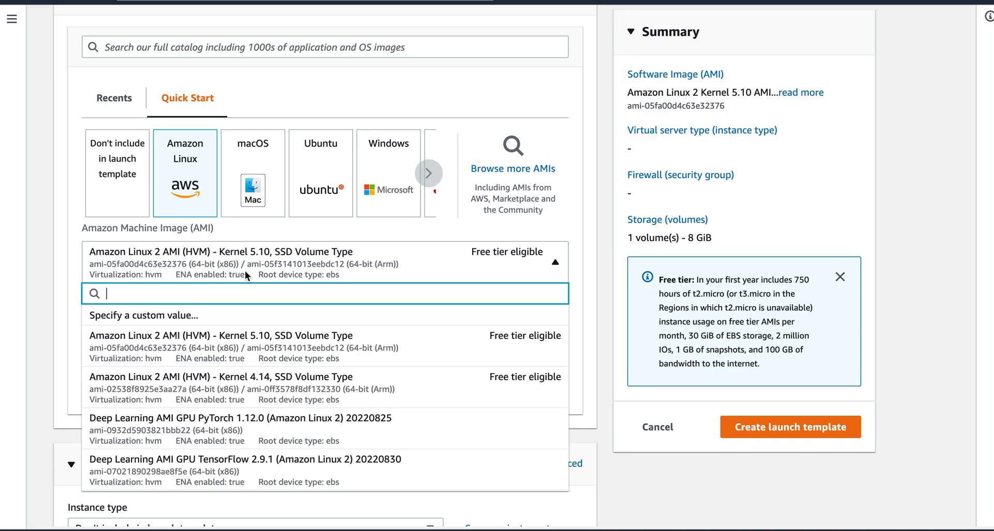
click(267, 342)
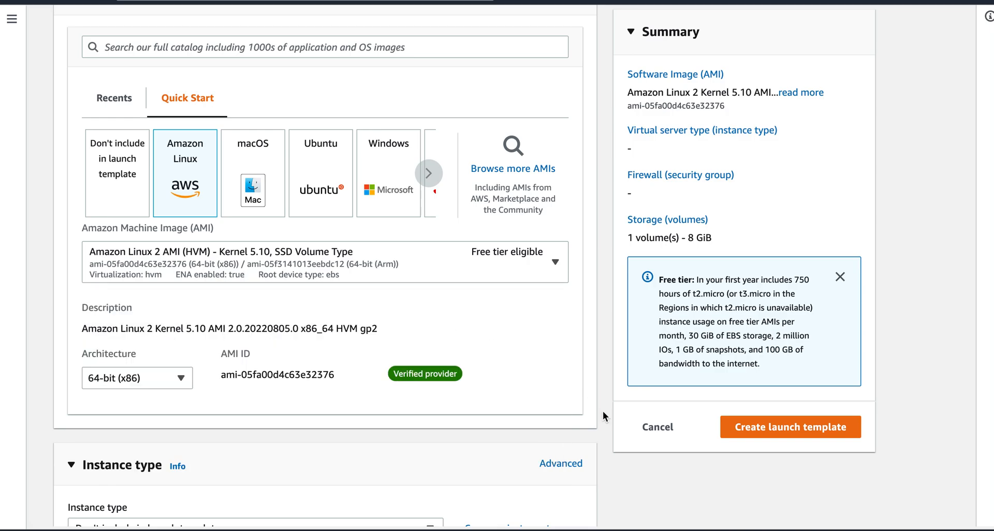
scroll(601, 411, down, 2)
click(132, 276)
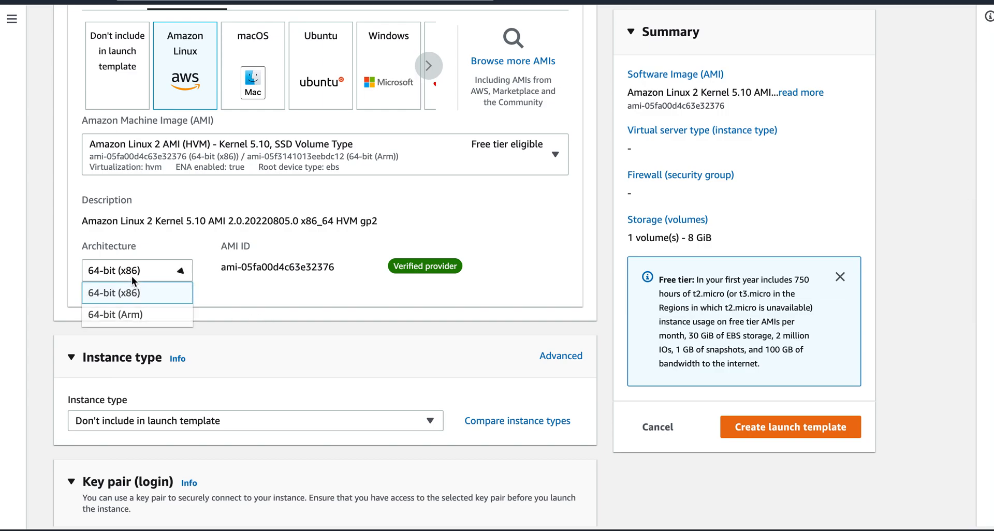
click(604, 380)
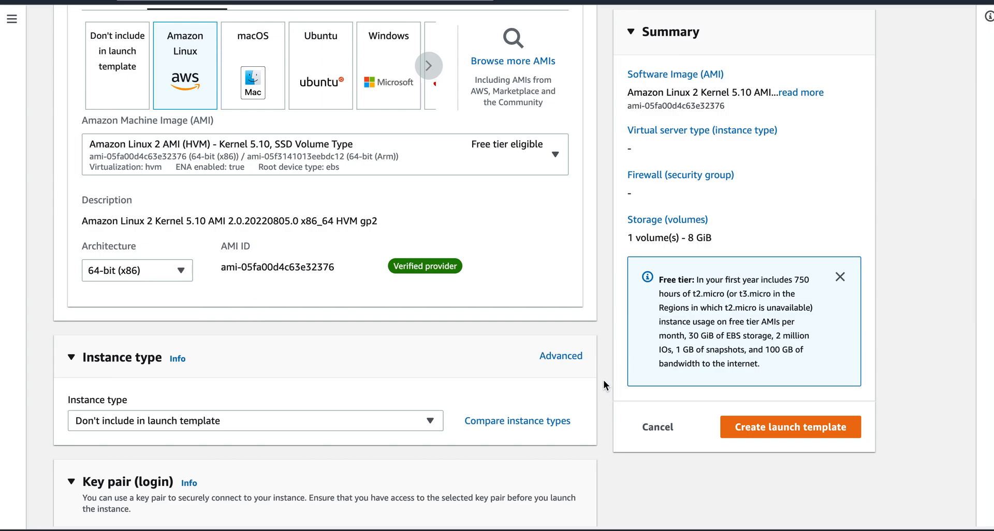
Set the template's instance type to t1.micro.
scroll(603, 380, down, 2)
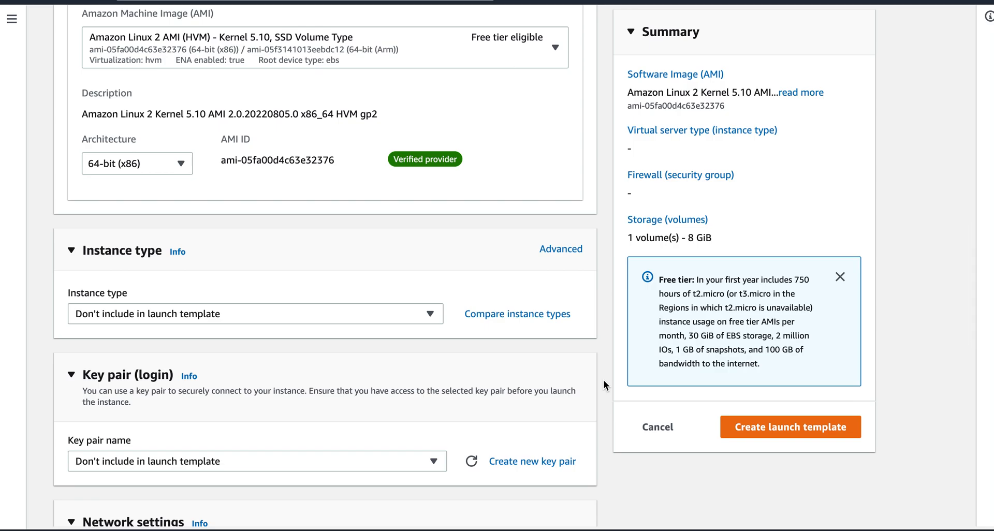
scroll(603, 380, down, 1)
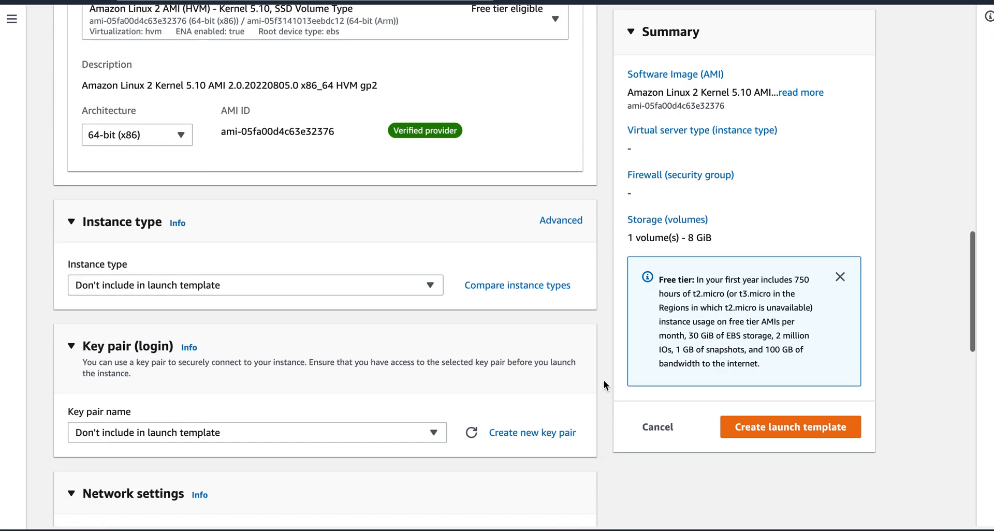
scroll(604, 380, down, 1)
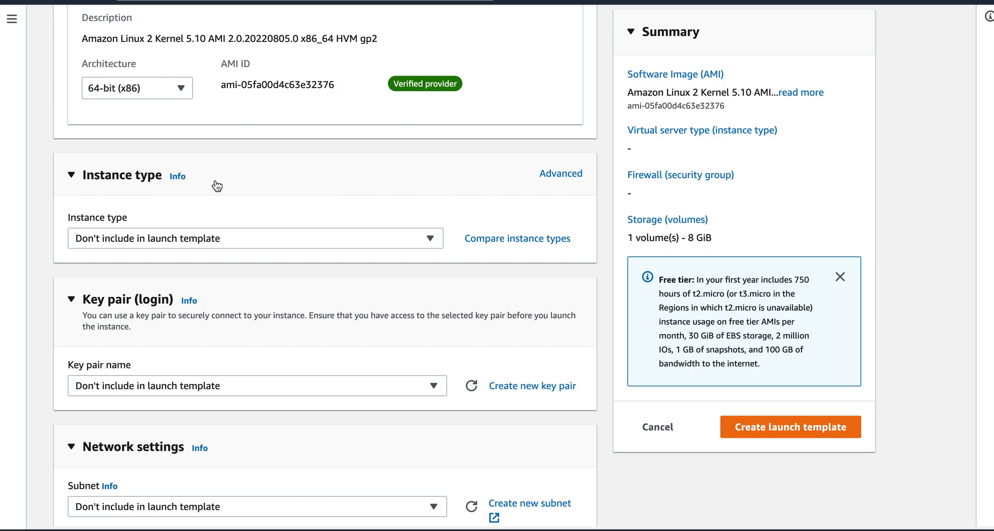
click(190, 242)
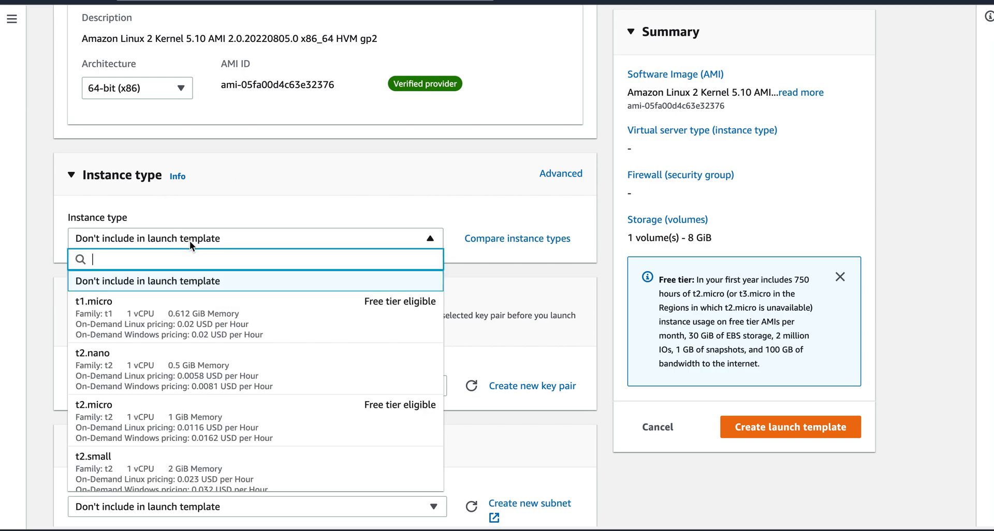
click(183, 317)
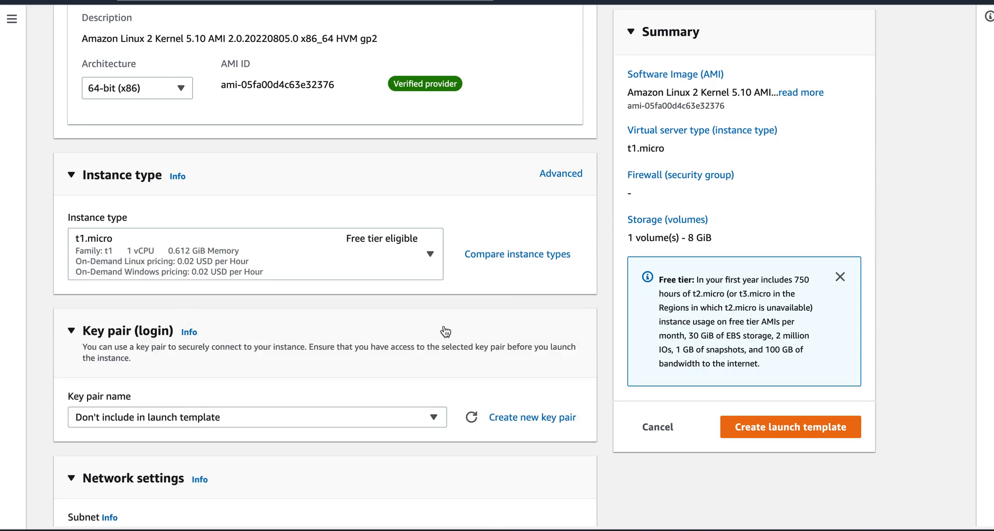
Select ec2mysqlkeypair as the key pair for logging in to the instance.
scroll(610, 383, down, 3)
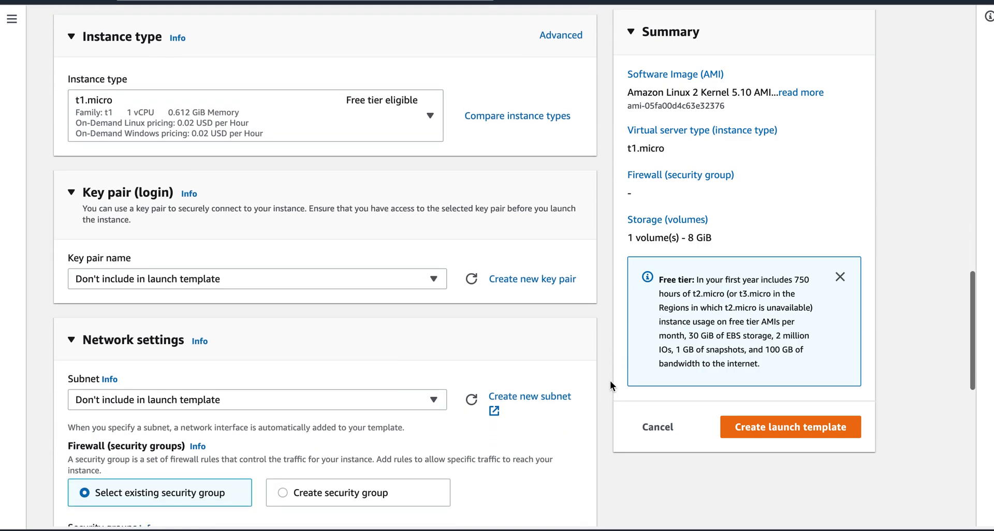
click(307, 264)
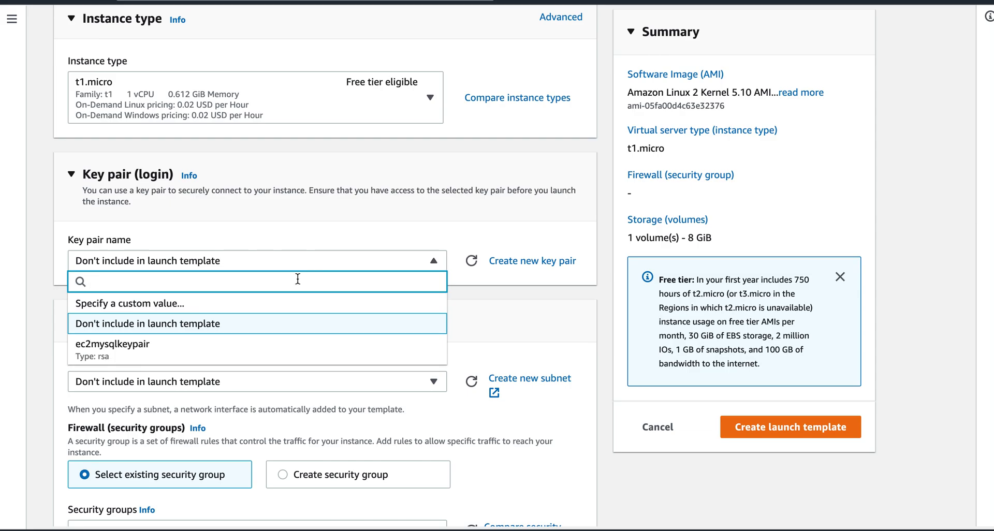
click(269, 355)
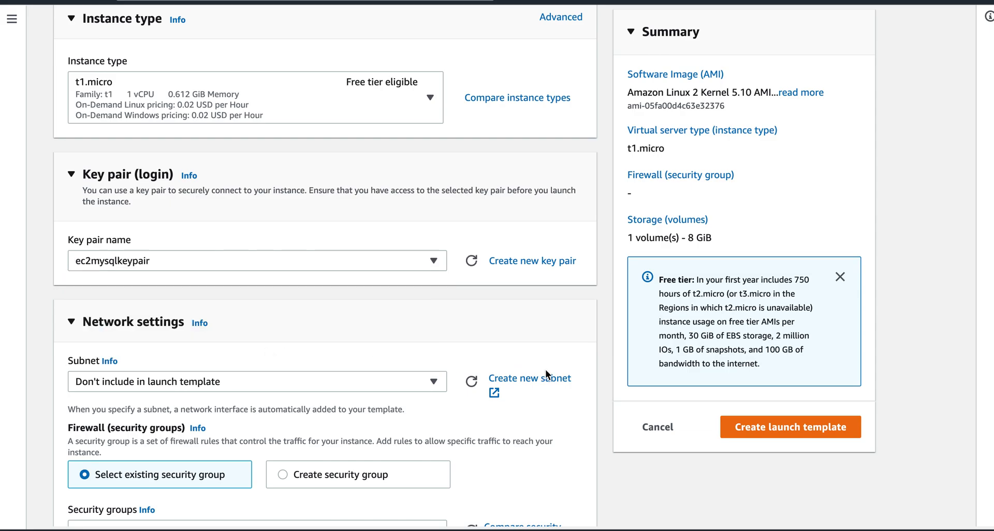
Assign the existing default security group in the template's network settings.
scroll(606, 438, down, 3)
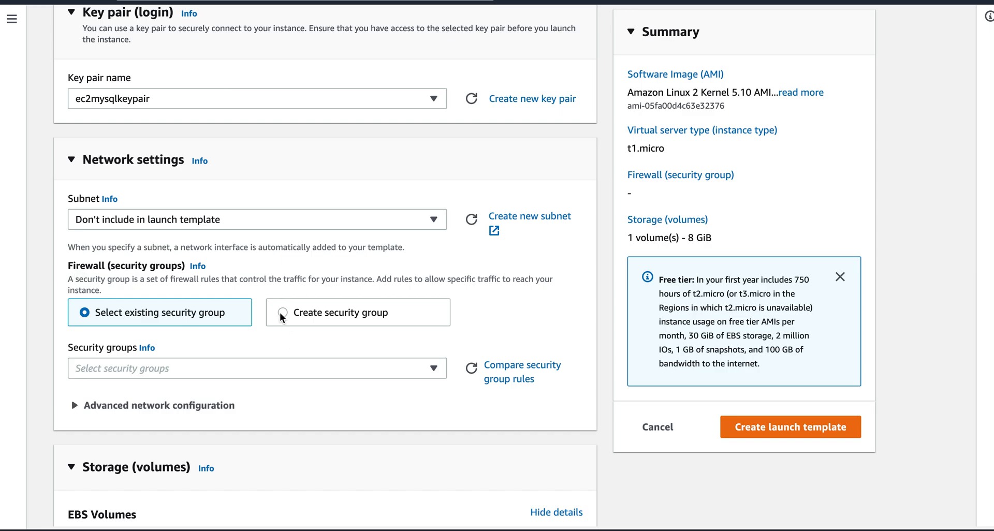
click(225, 369)
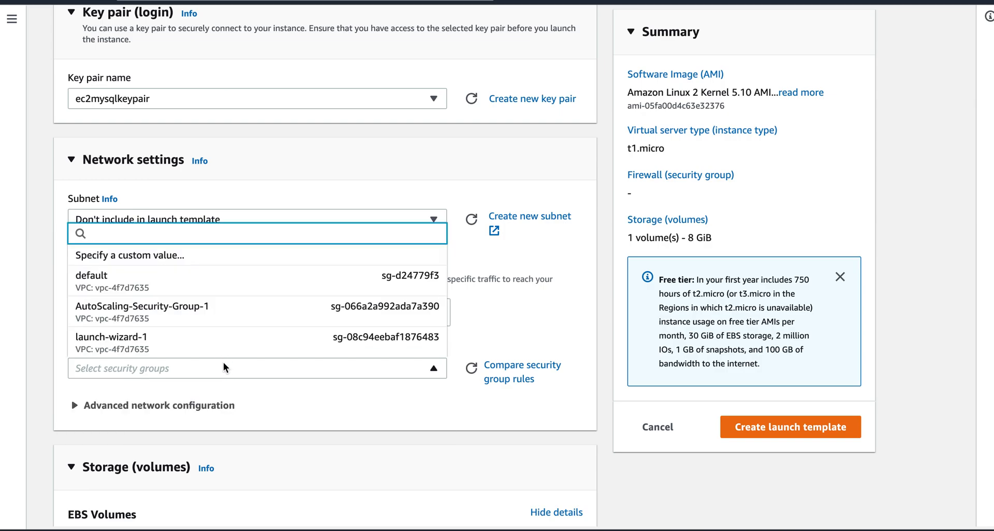
click(213, 280)
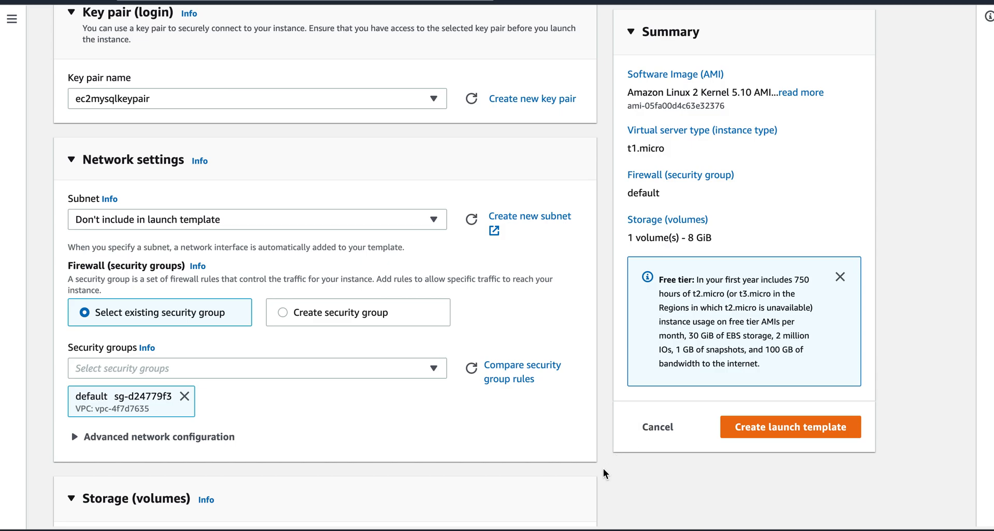
scroll(604, 468, down, 1)
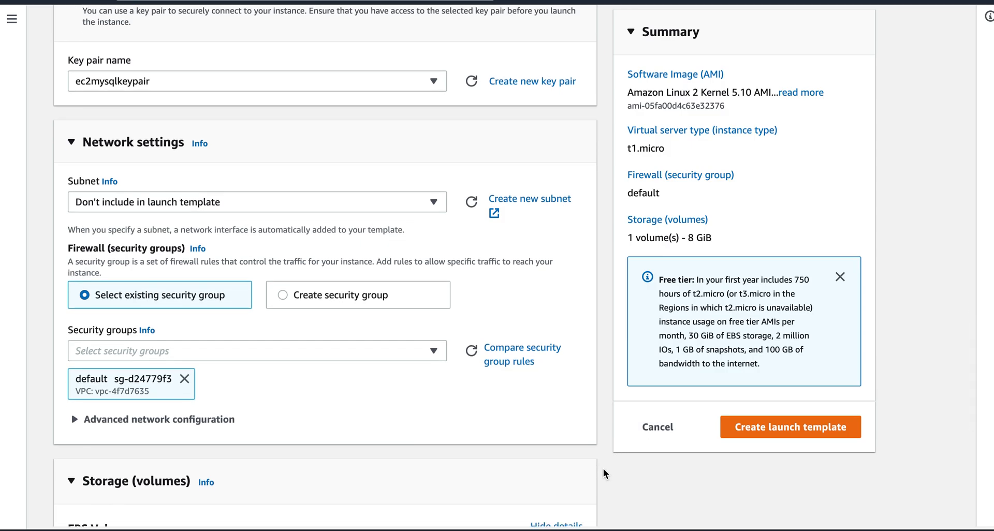
Examine the template's advanced network configuration and the AMI root volume's storage details, including the available volume types.
scroll(604, 468, down, 1)
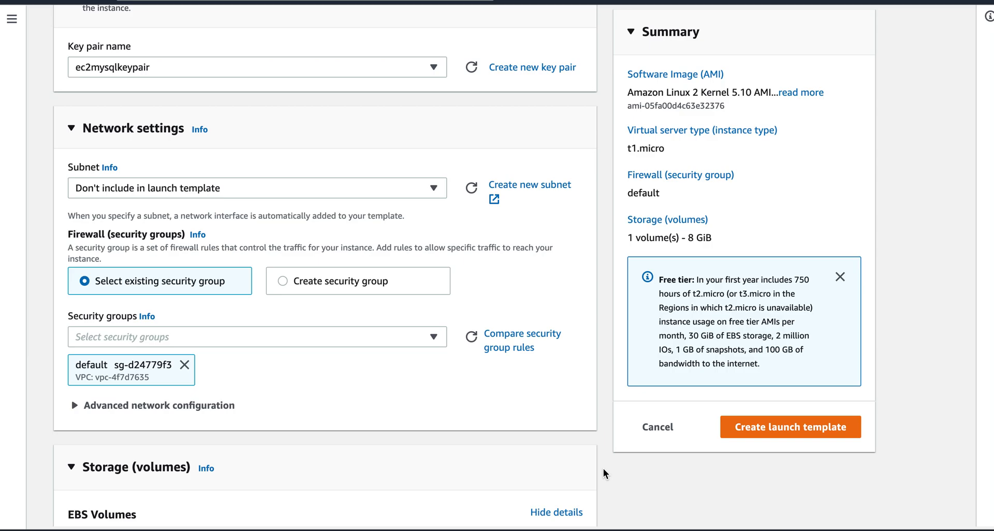
click(73, 410)
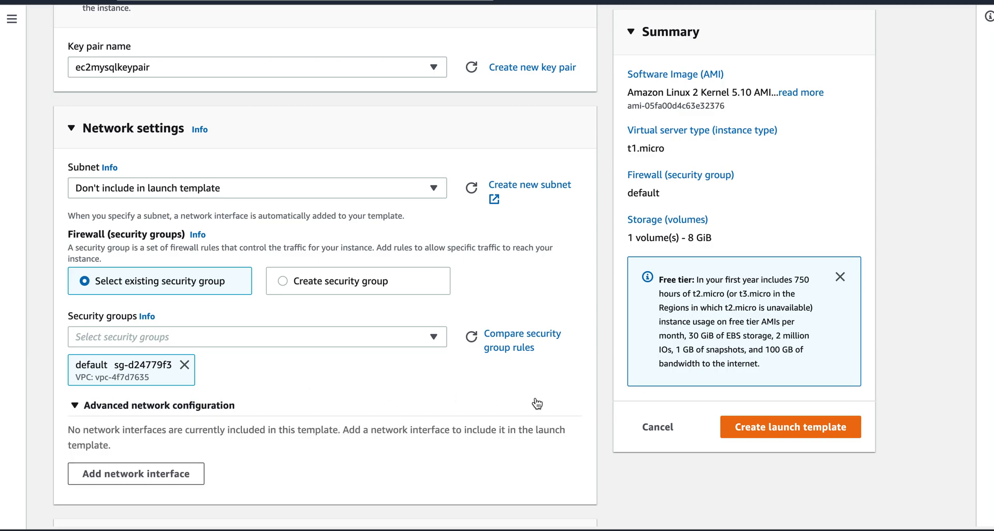
scroll(609, 472, down, 3)
scroll(609, 474, down, 3)
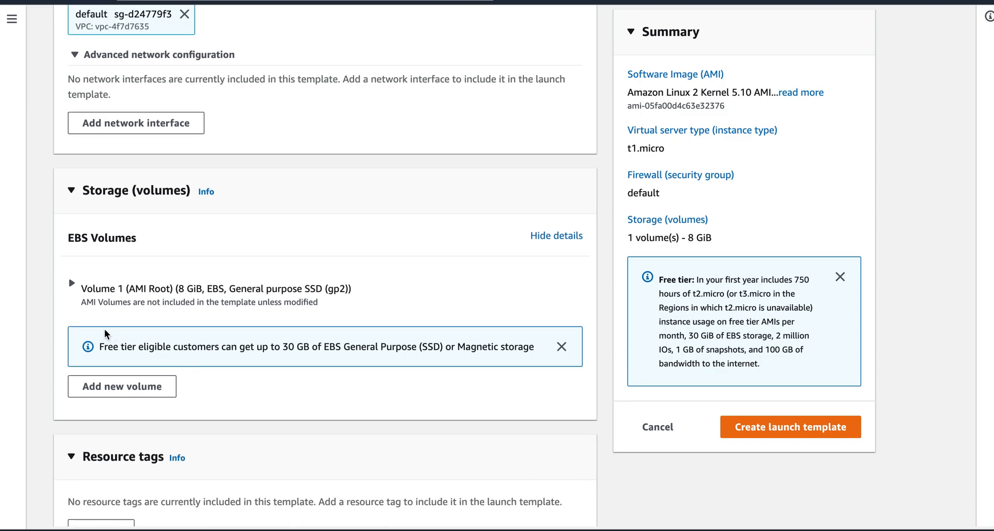
click(71, 284)
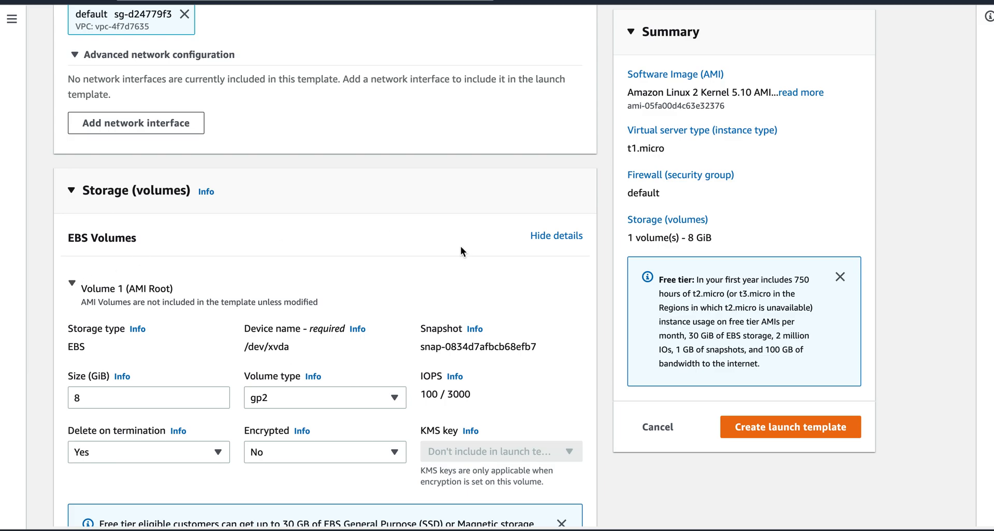
scroll(607, 418, down, 5)
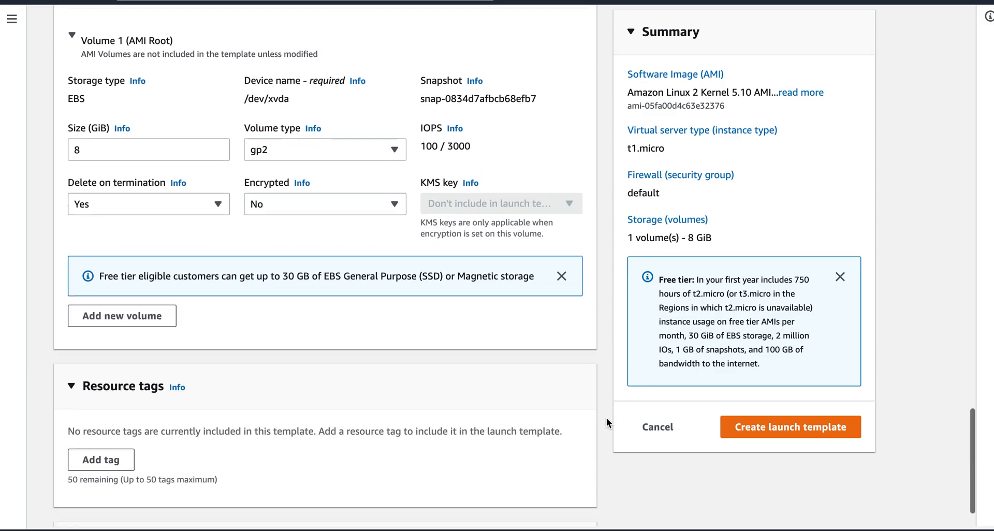
click(337, 149)
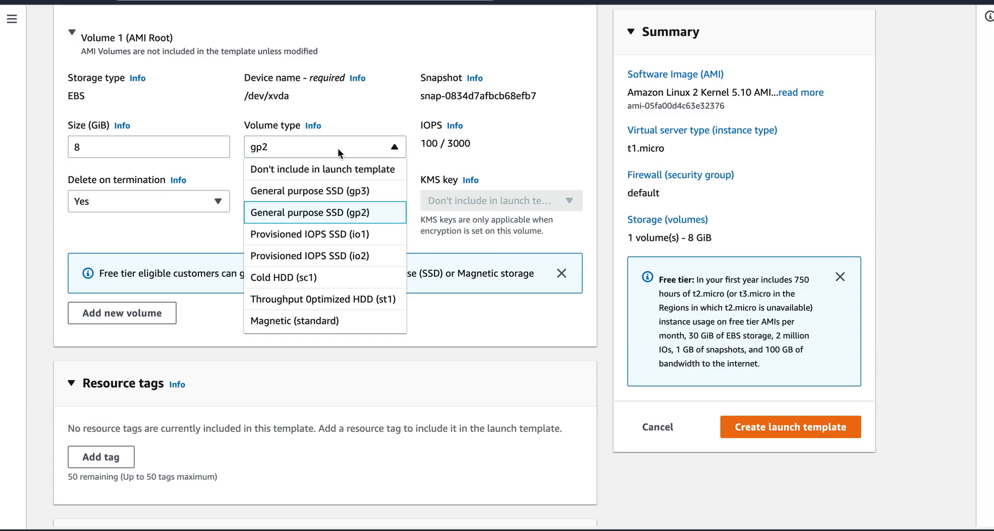
click(338, 149)
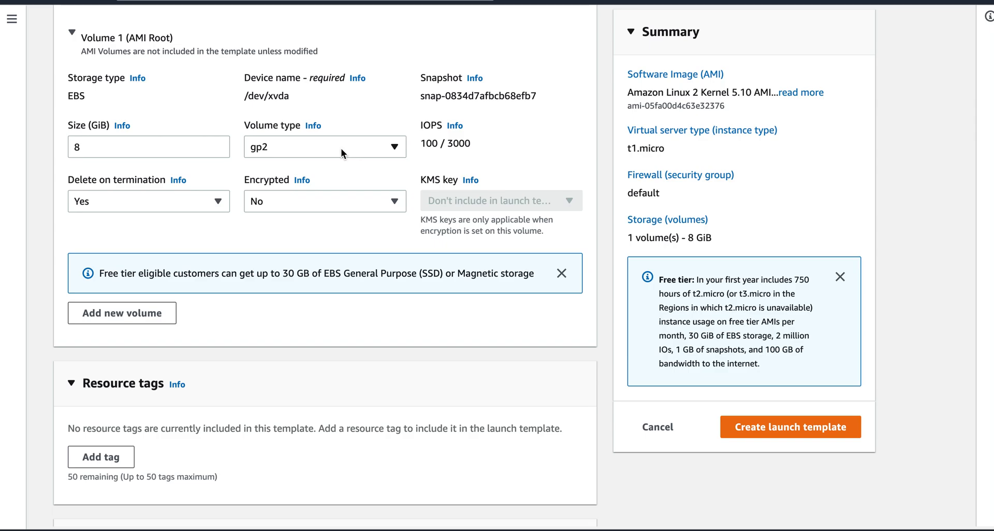